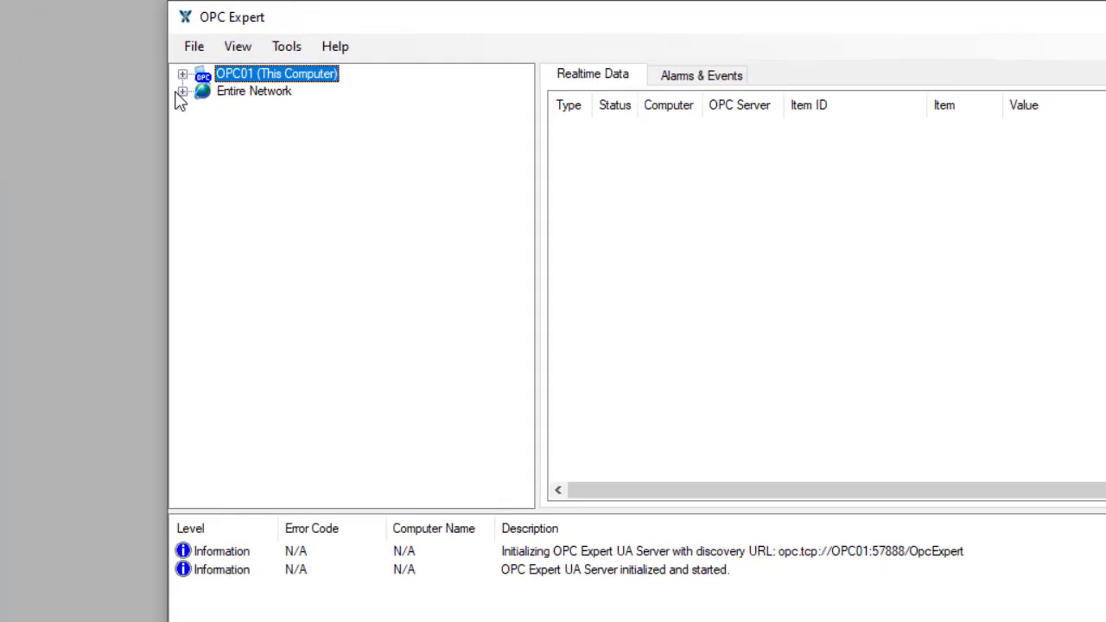
Step: Expand Entire Network > OPCTI > OPC02 > UA Sample Server down to its Data folder
click(227, 73)
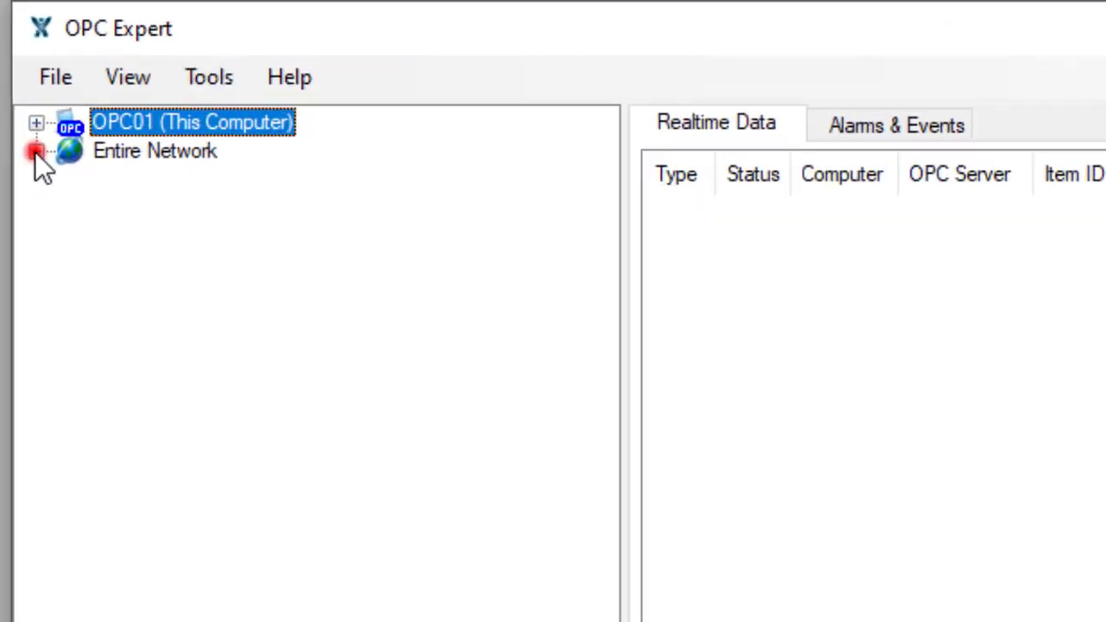
click(57, 186)
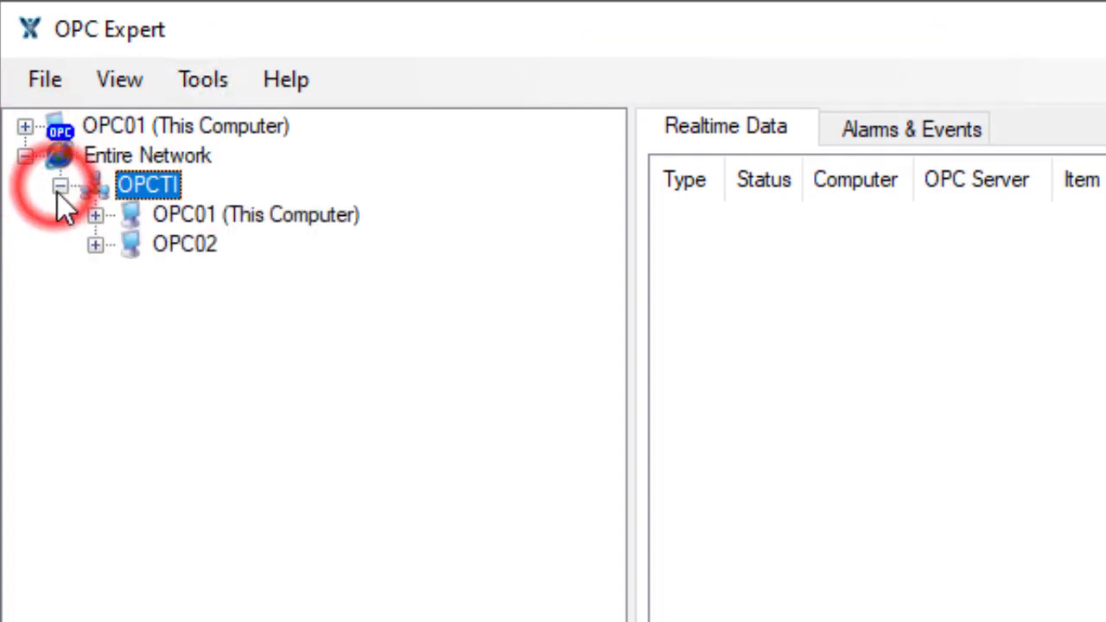
click(88, 247)
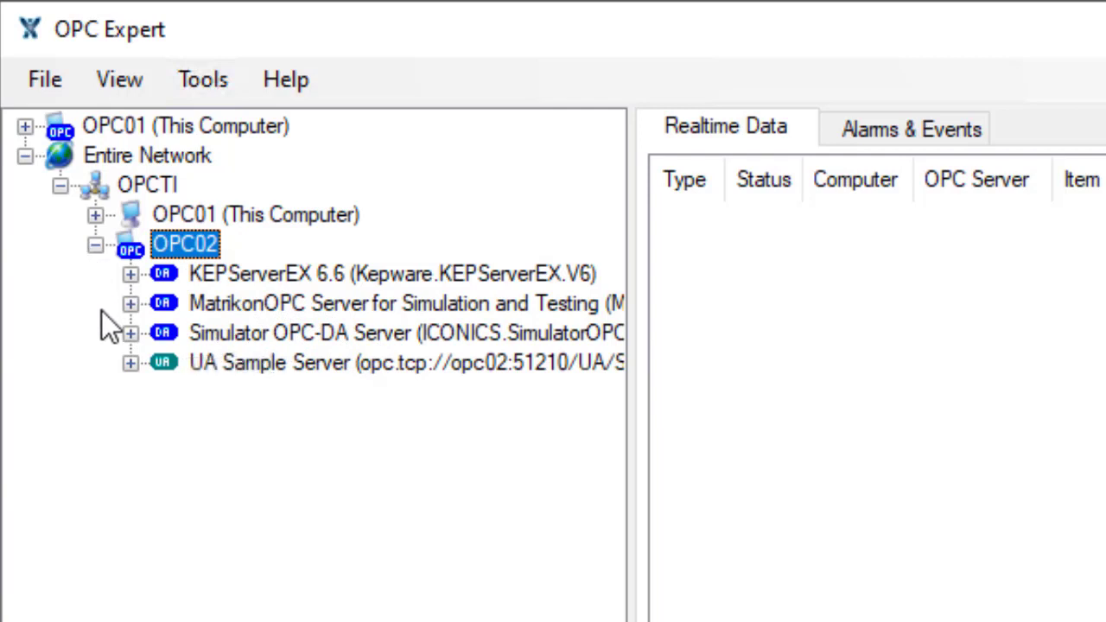
click(130, 363)
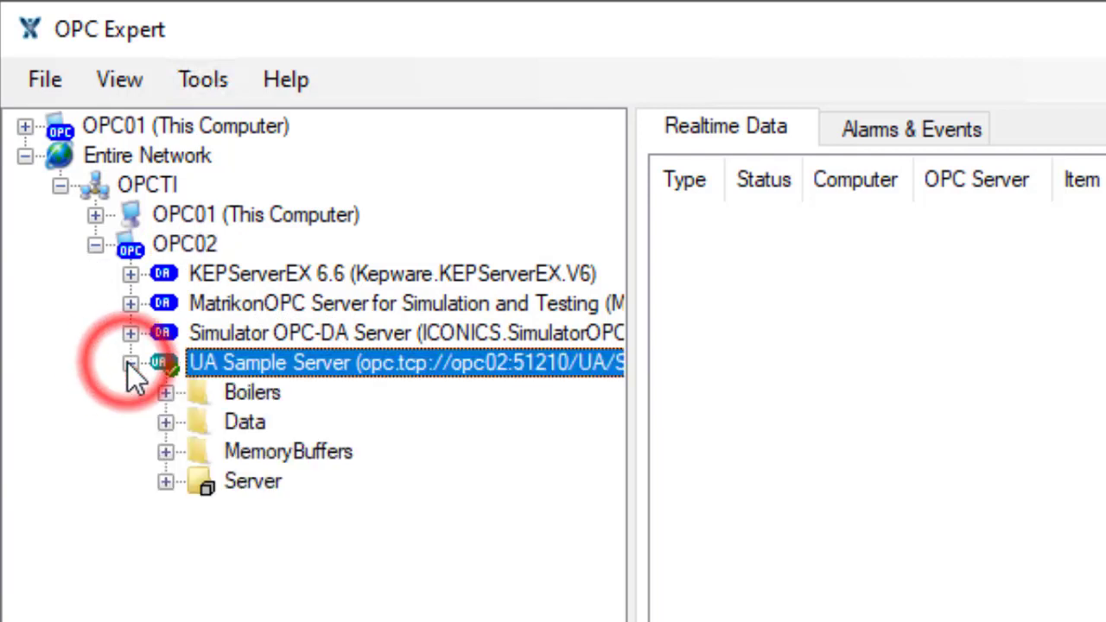
click(164, 421)
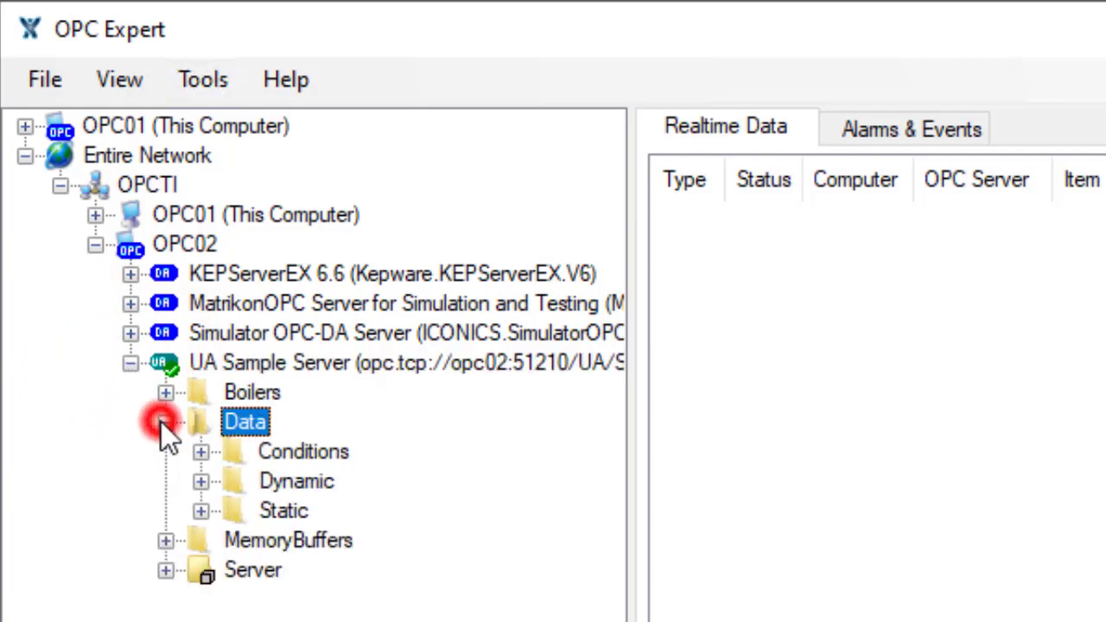
Step: Subscribe to ByteValue and Int16Value from the Dynamic > Scalar folder
click(198, 479)
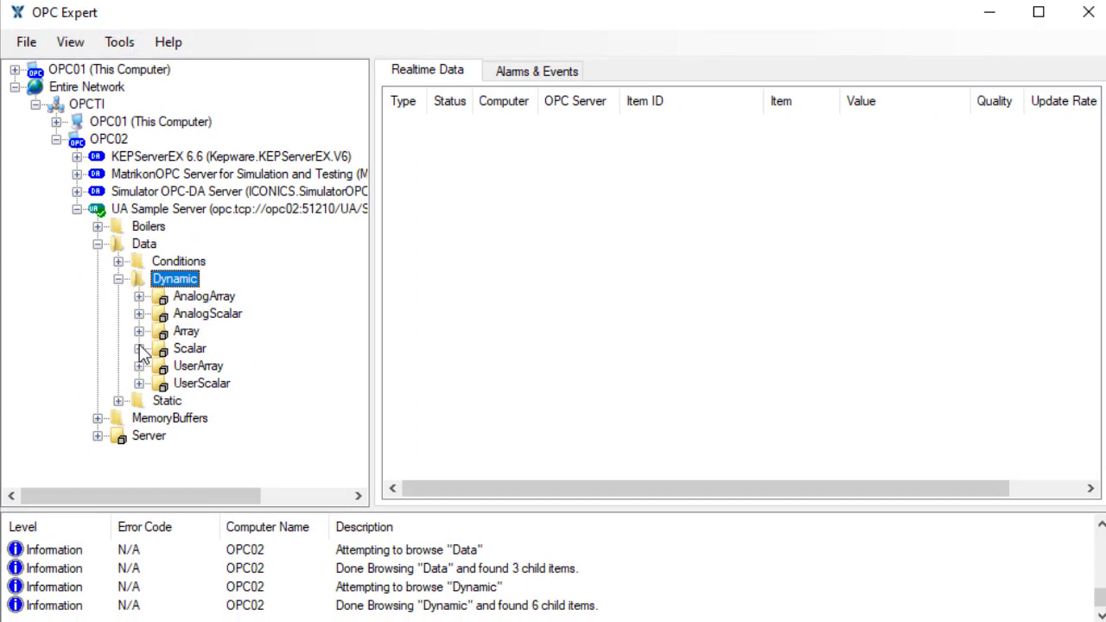
click(139, 350)
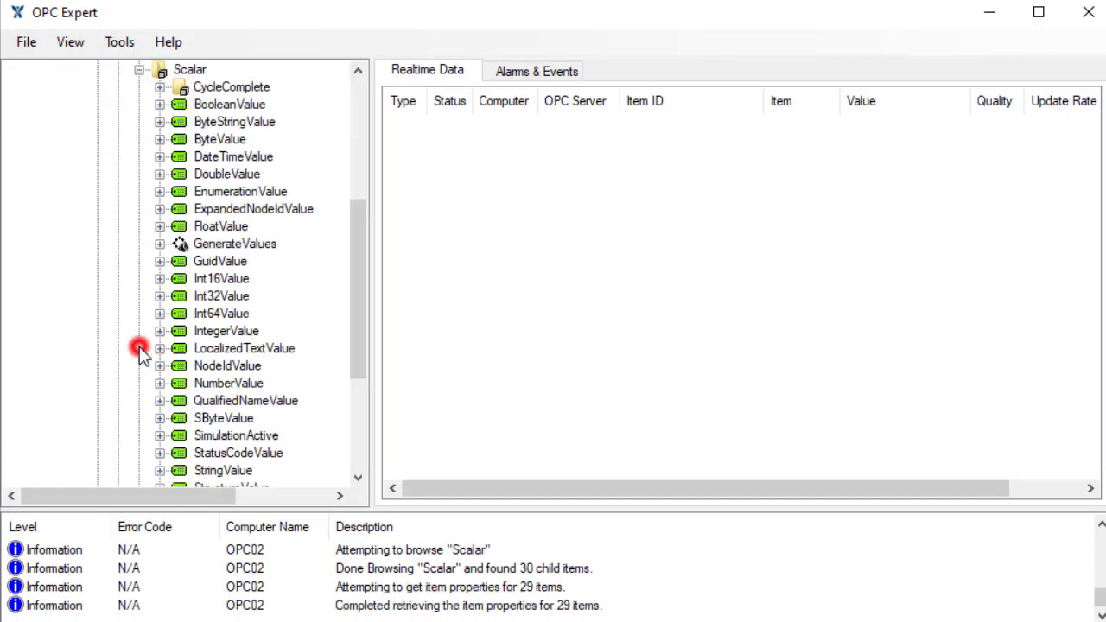
double_click(222, 139)
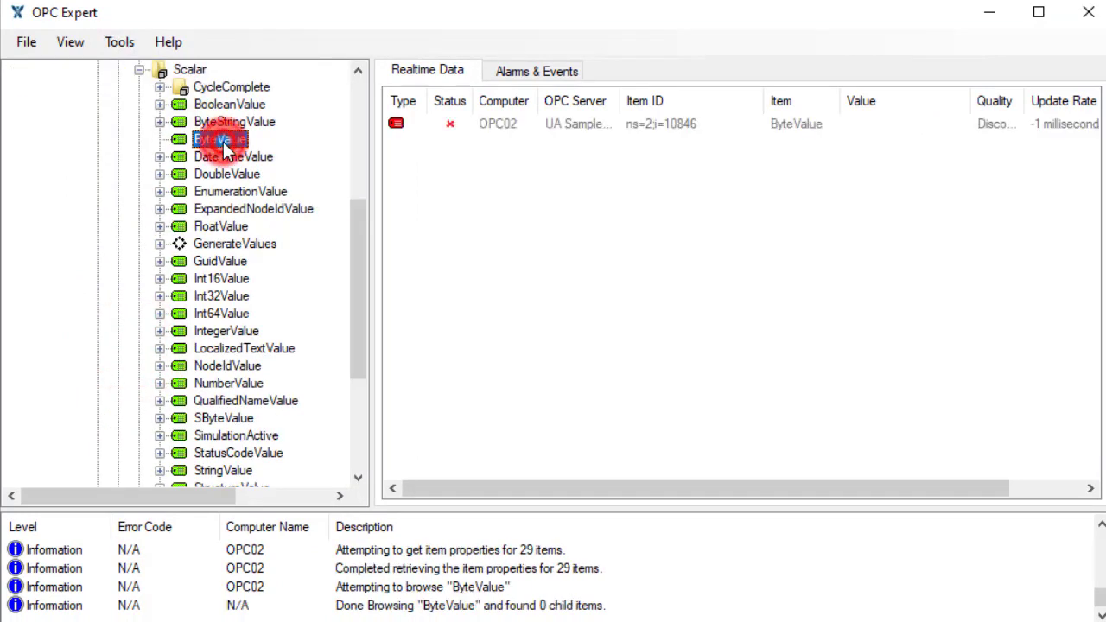
click(224, 279)
double_click(225, 278)
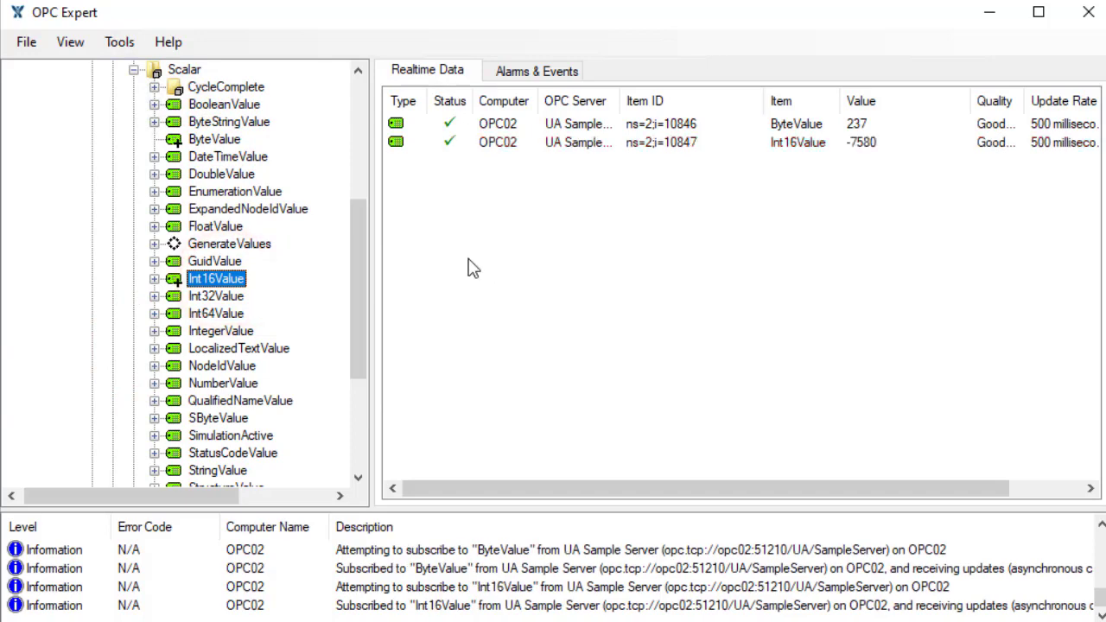
drag(353, 267, 356, 145)
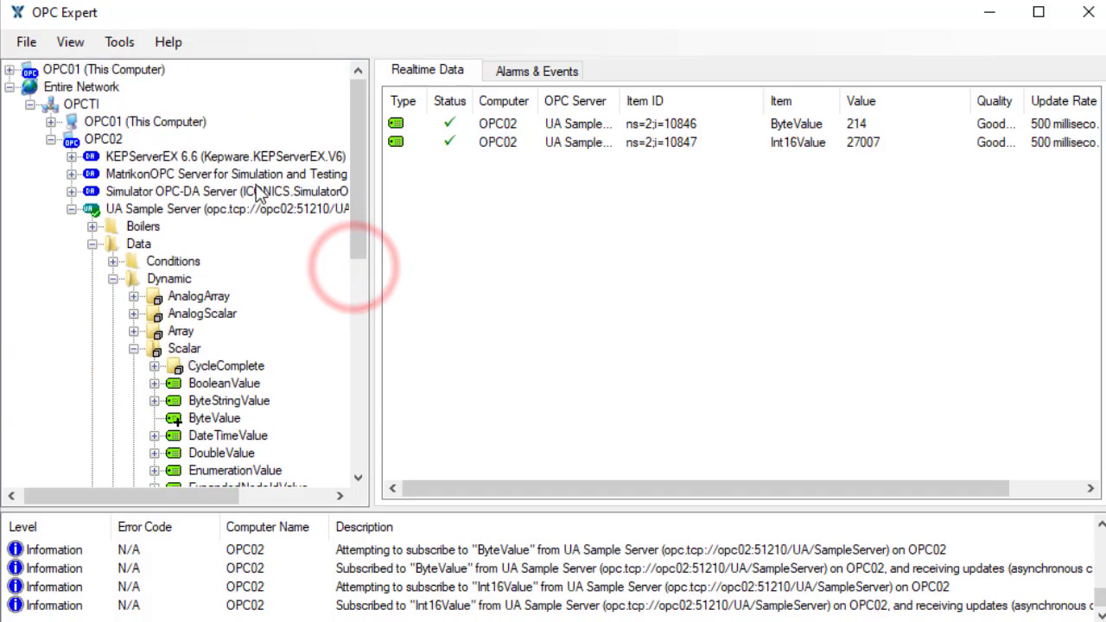
Step: Add StringValue from the Static > Scalar folder to the Realtime Data list
click(112, 278)
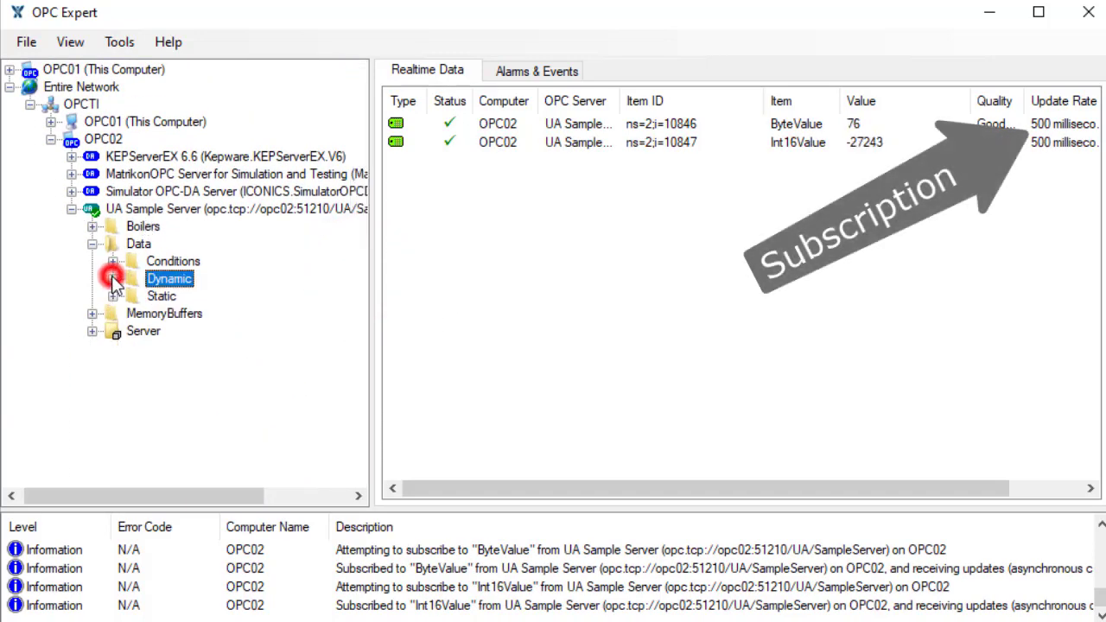
click(113, 295)
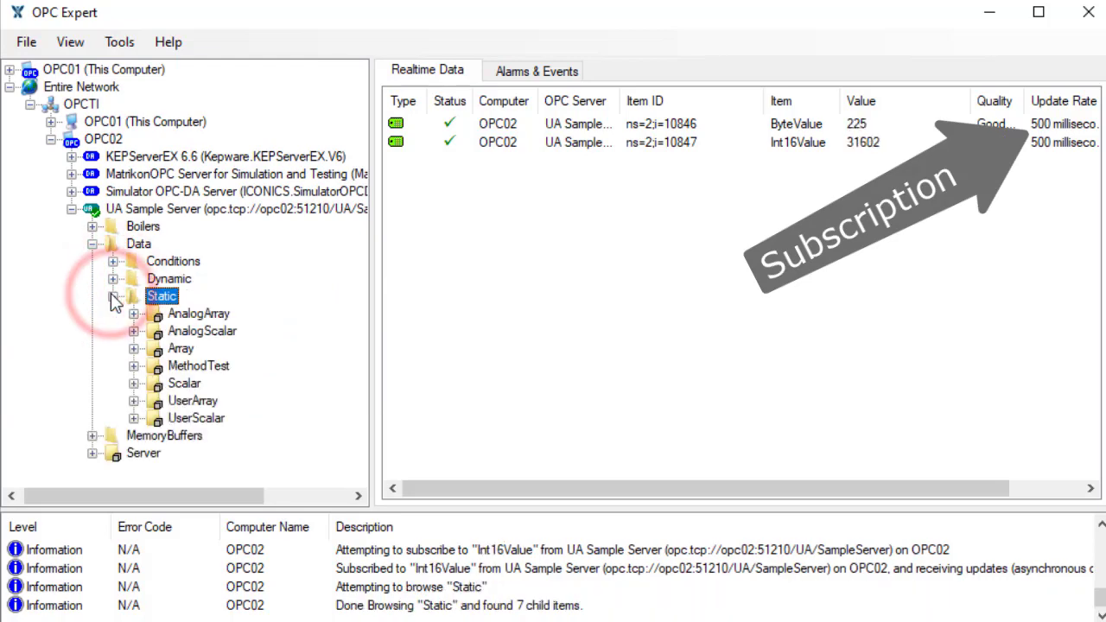
click(134, 383)
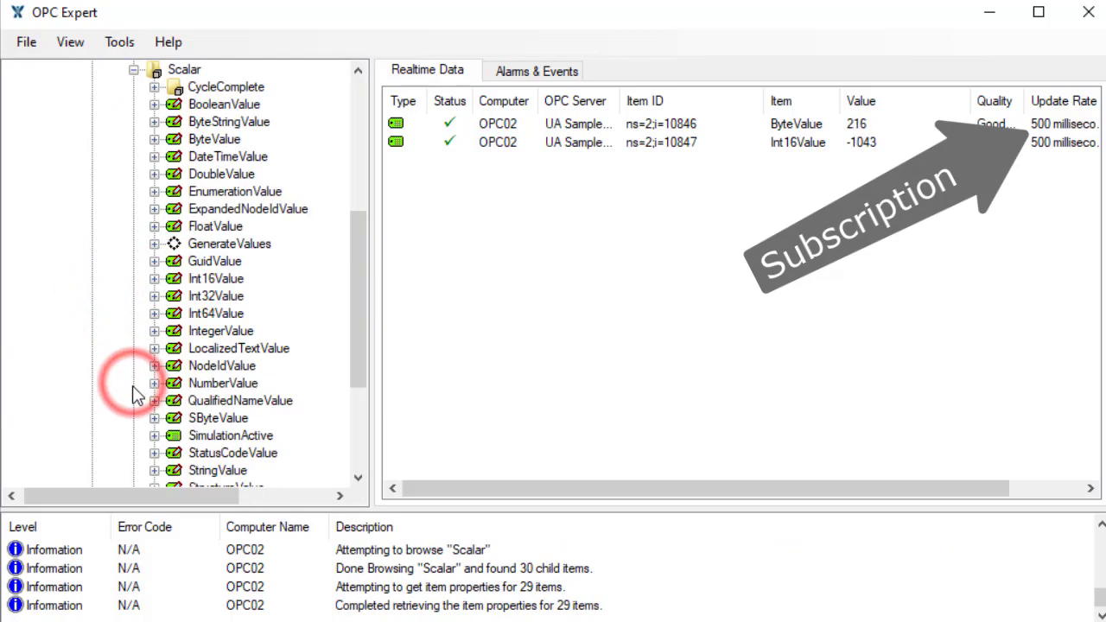
drag(208, 478, 511, 383)
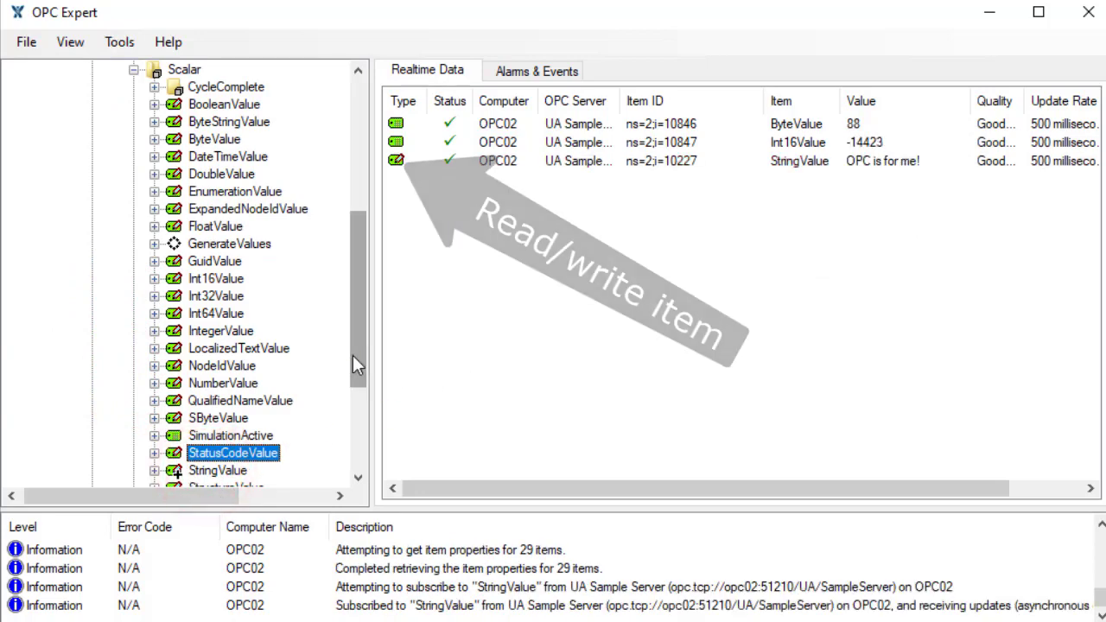
drag(352, 355, 363, 203)
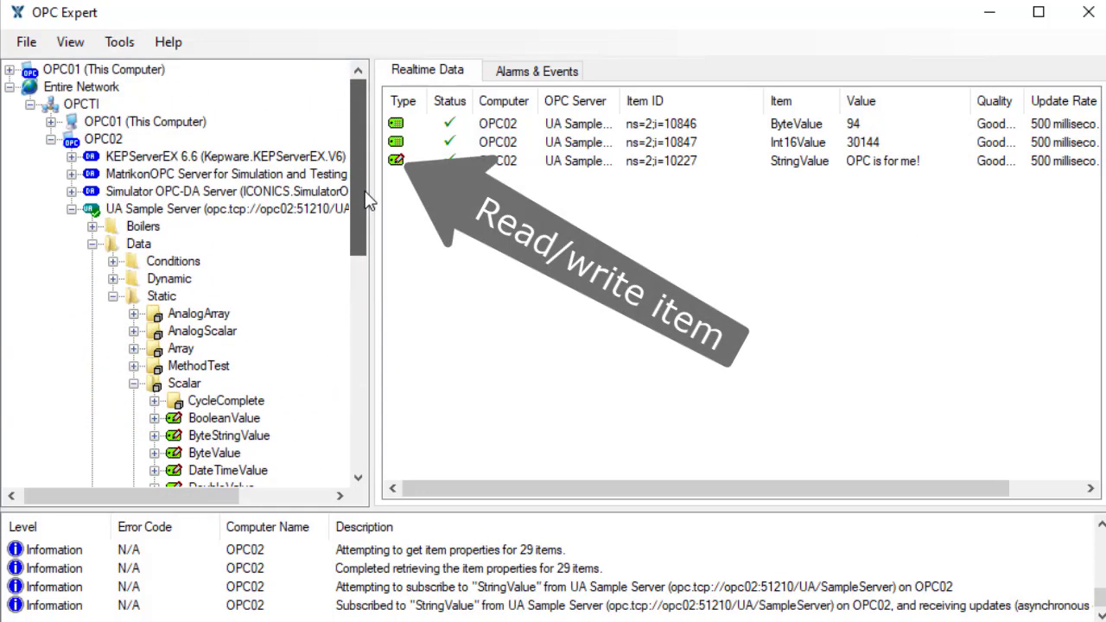
Step: Subscribe to the Simulator OPC-DA Server's Numeric Ramp, Random and Sine items
click(72, 209)
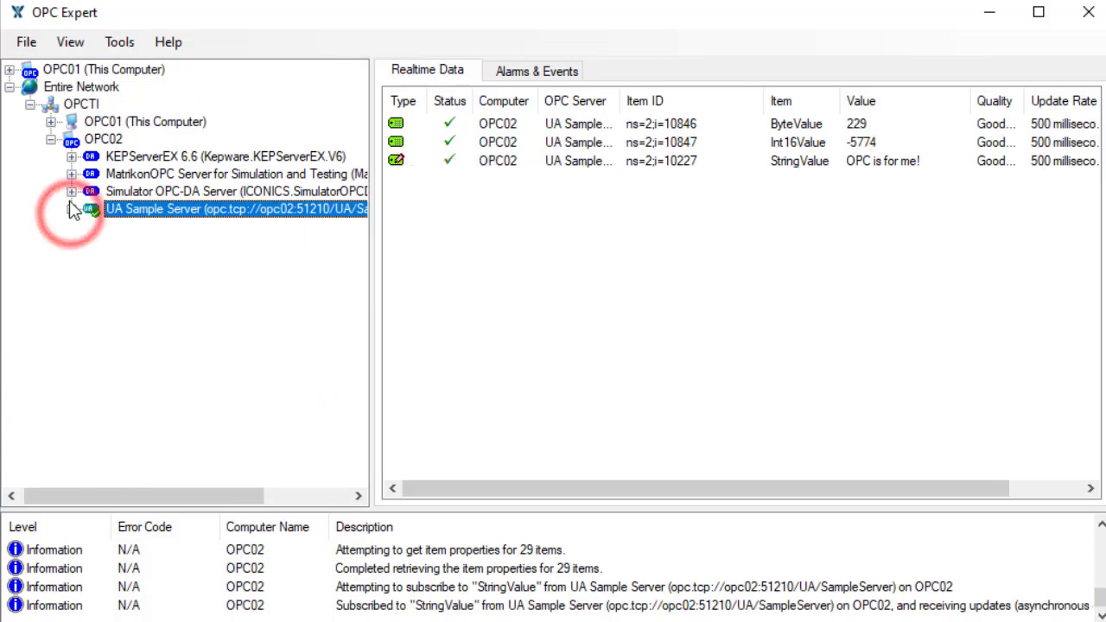
click(72, 192)
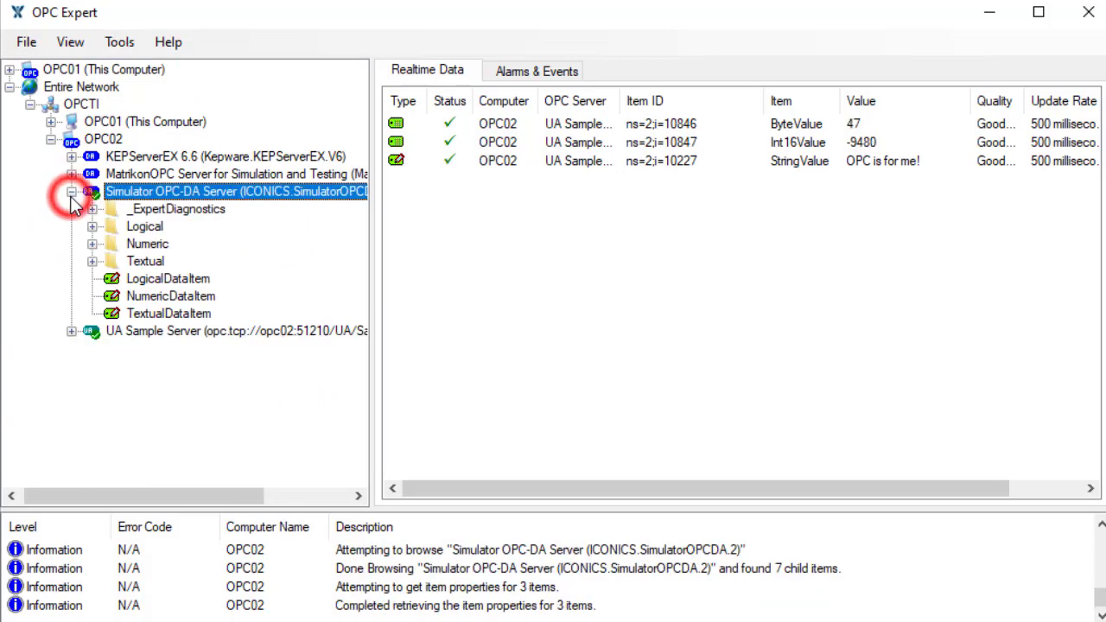
click(91, 244)
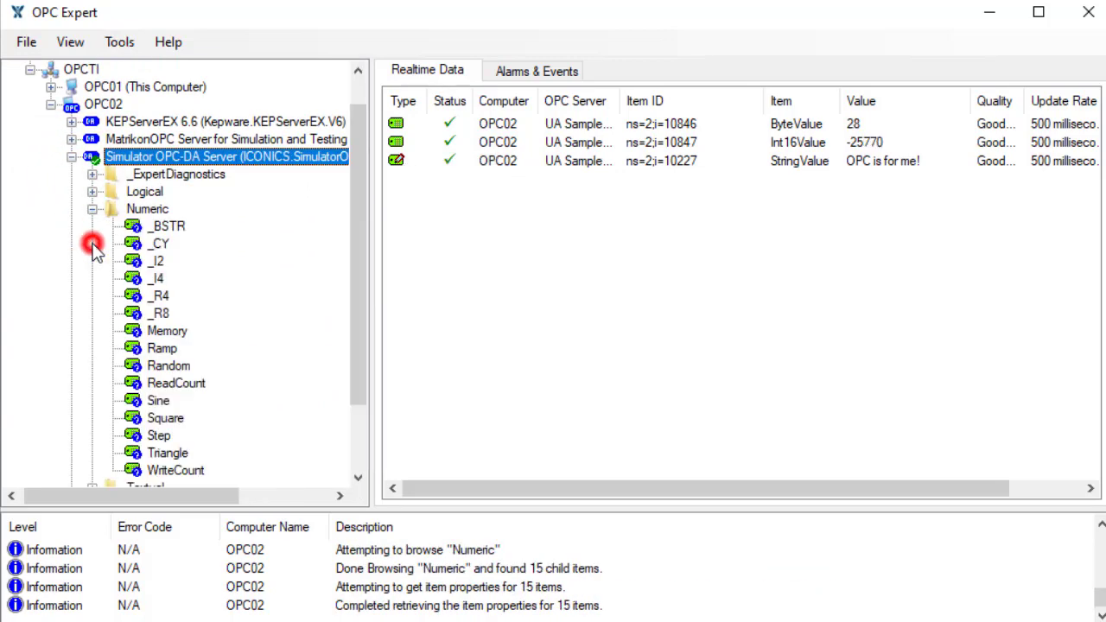
double_click(164, 349)
double_click(169, 365)
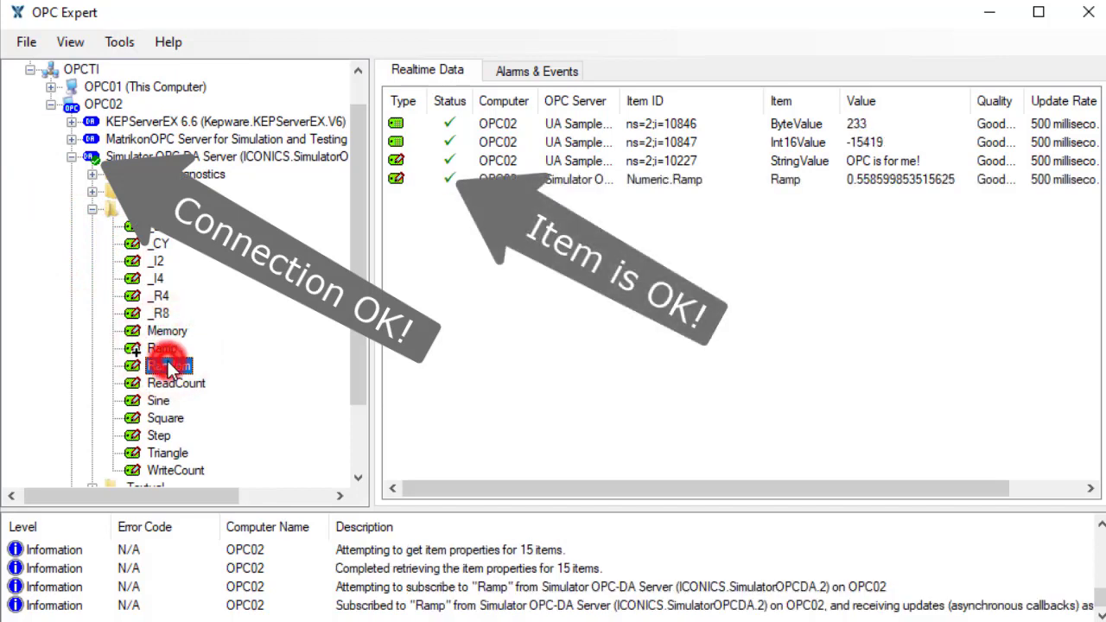
double_click(166, 401)
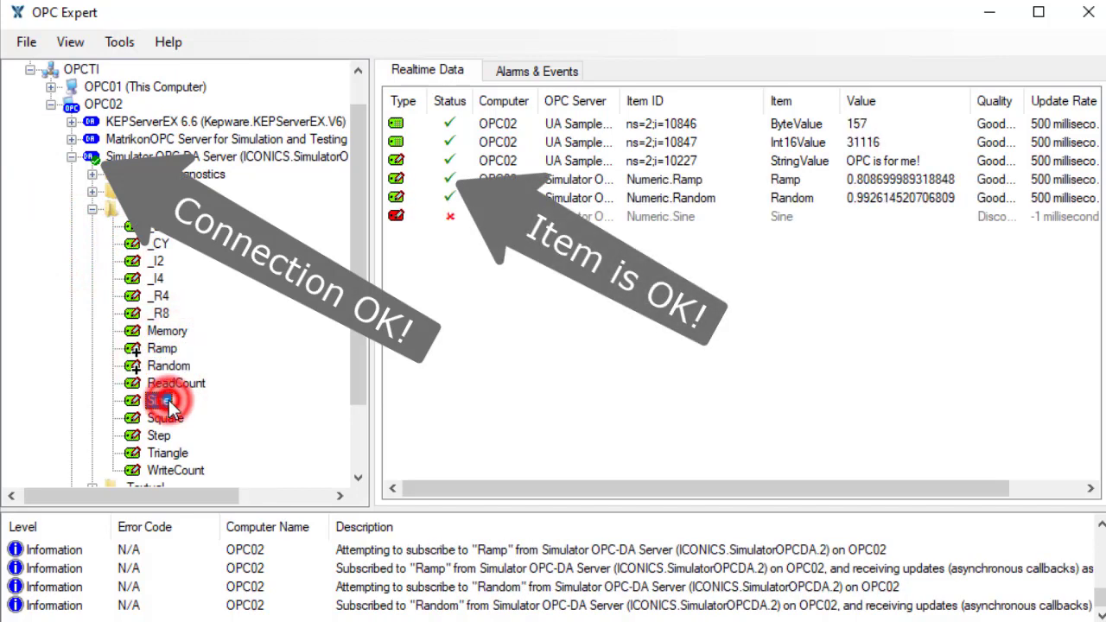
click(72, 157)
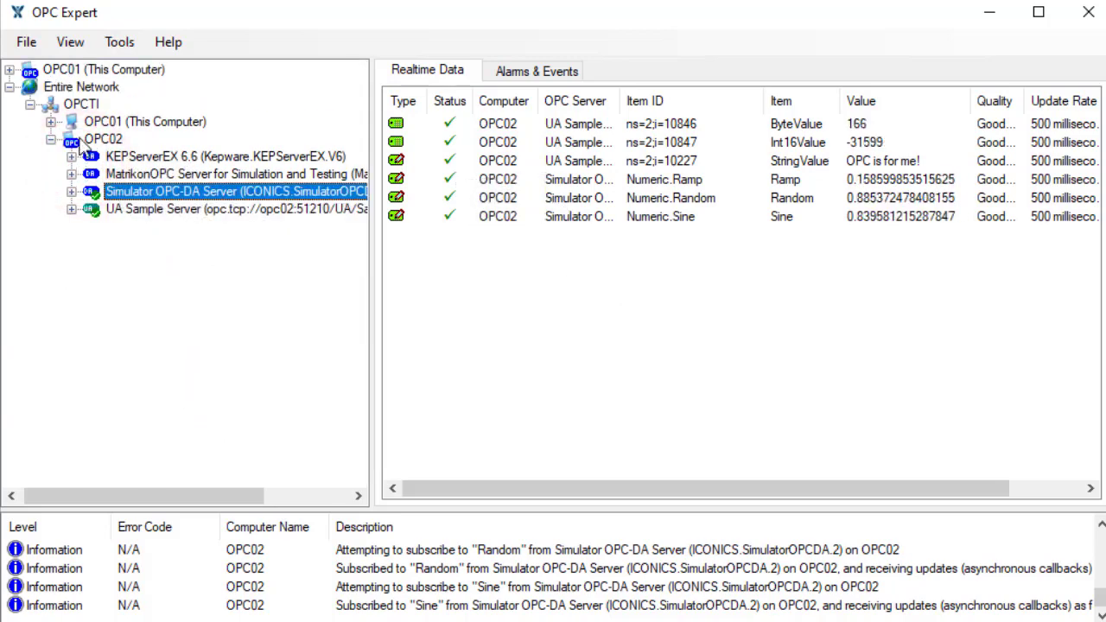
Step: Confirm Excel features are enabled in the options, then start Excel 2016 on a blank workbook
click(124, 42)
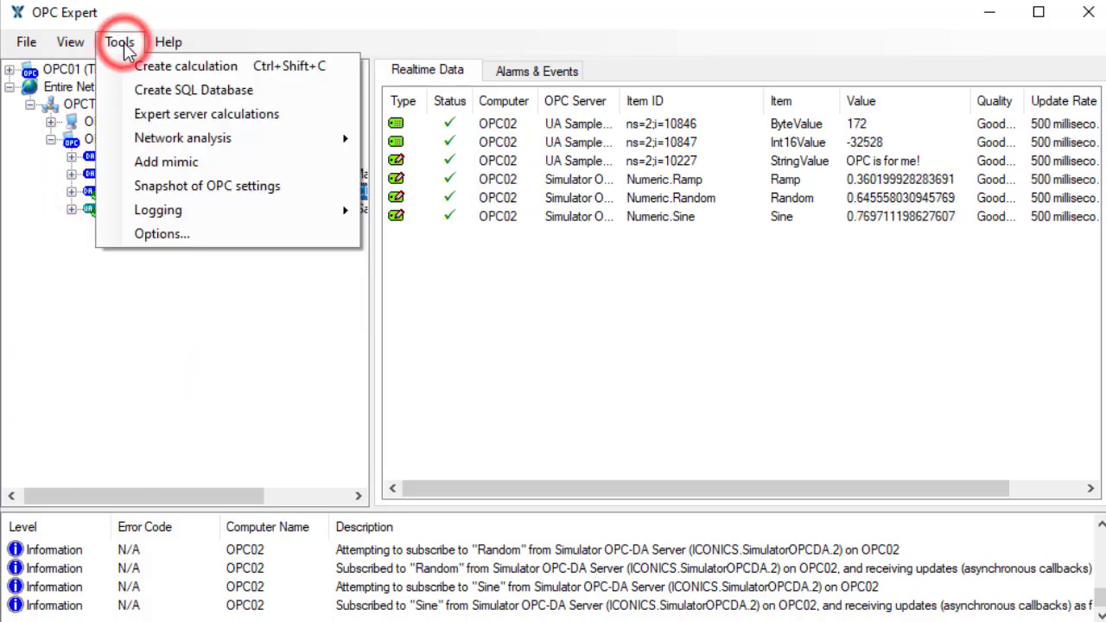
click(226, 236)
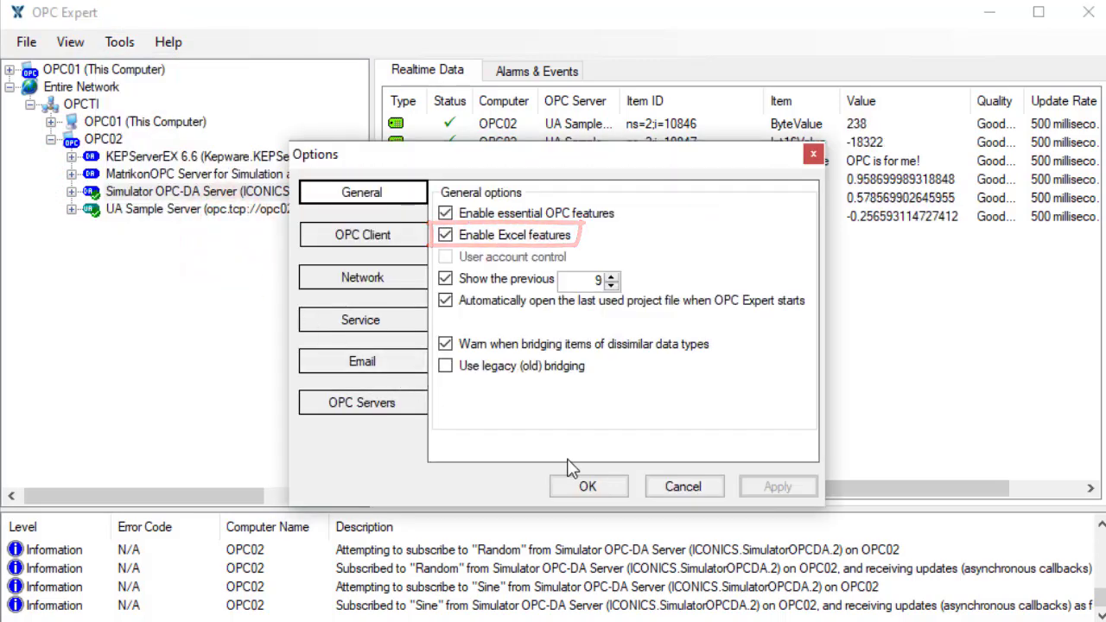
click(613, 488)
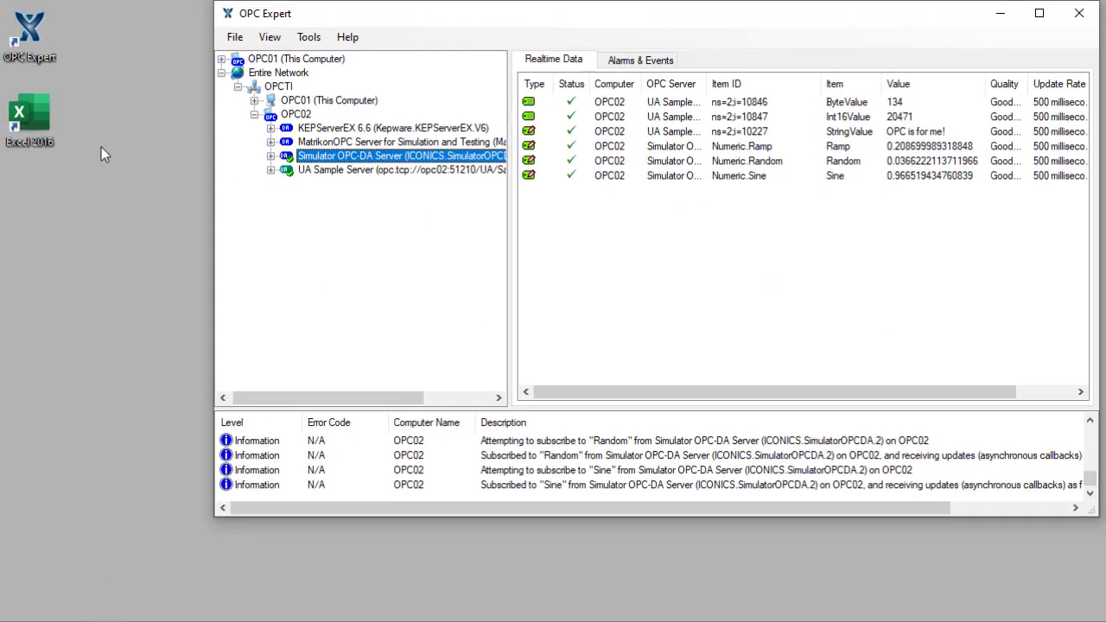
double_click(46, 133)
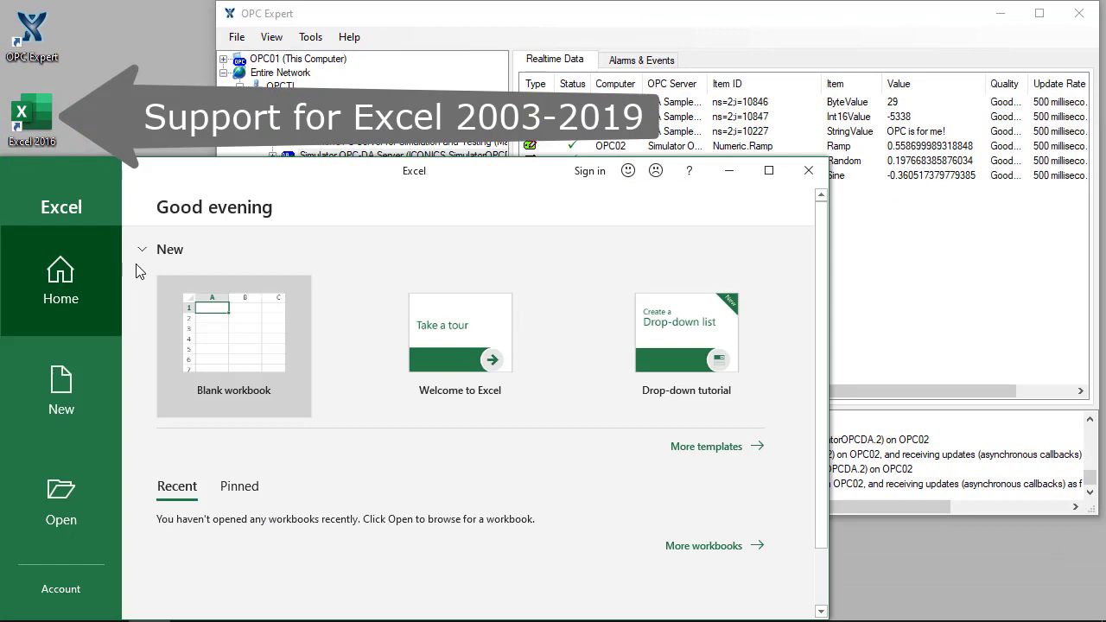
click(229, 343)
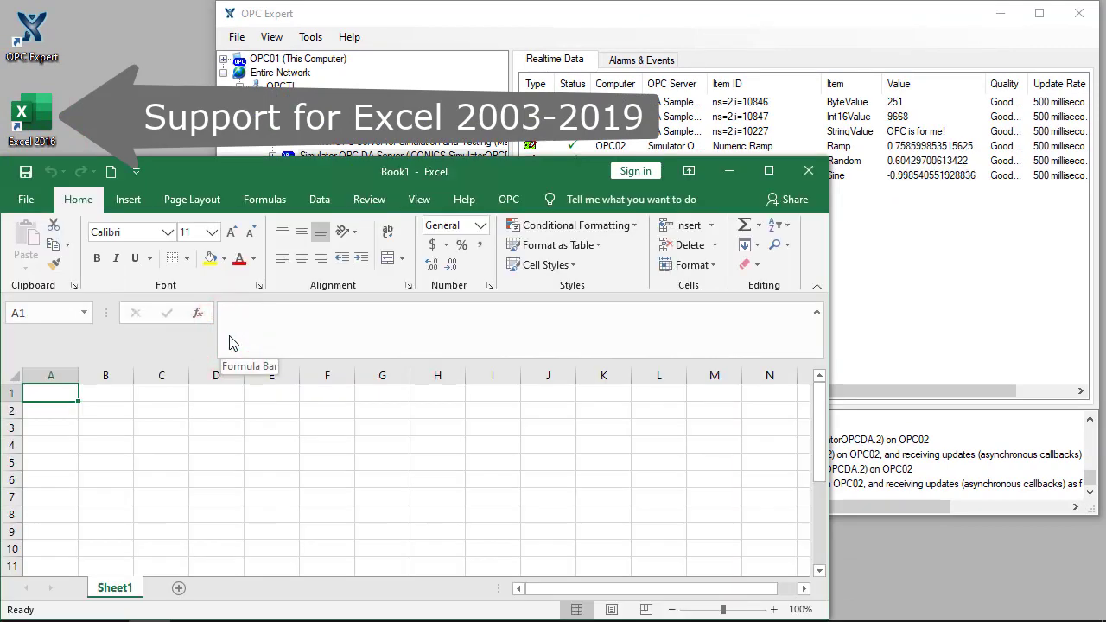
Step: Drag all six monitored items onto cell A1 as RTD formulas and widen column A
click(898, 225)
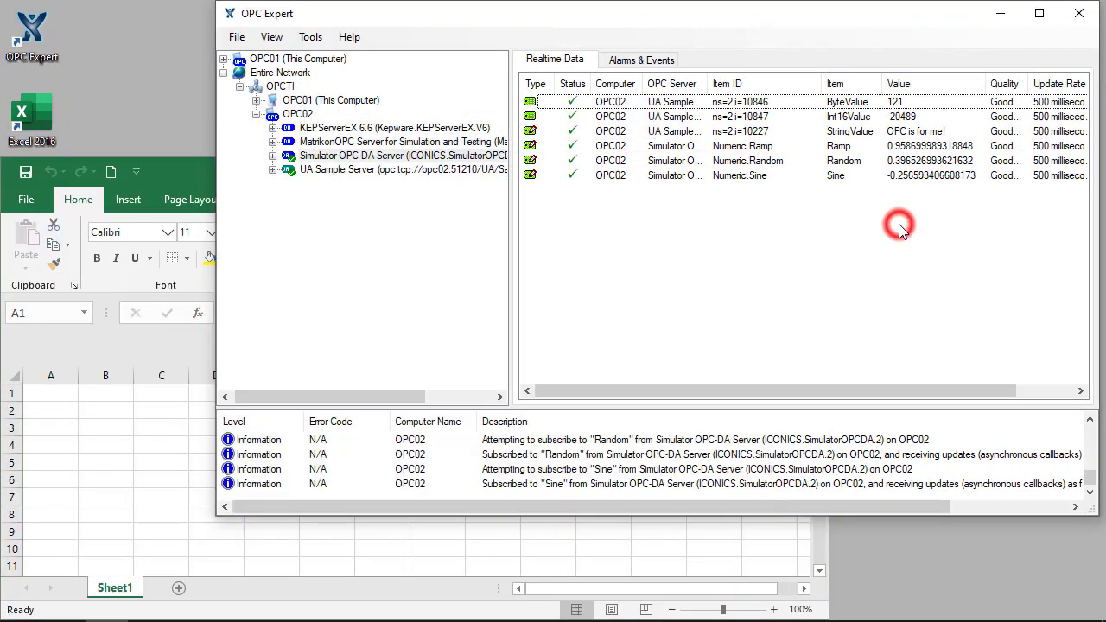
drag(899, 223, 55, 396)
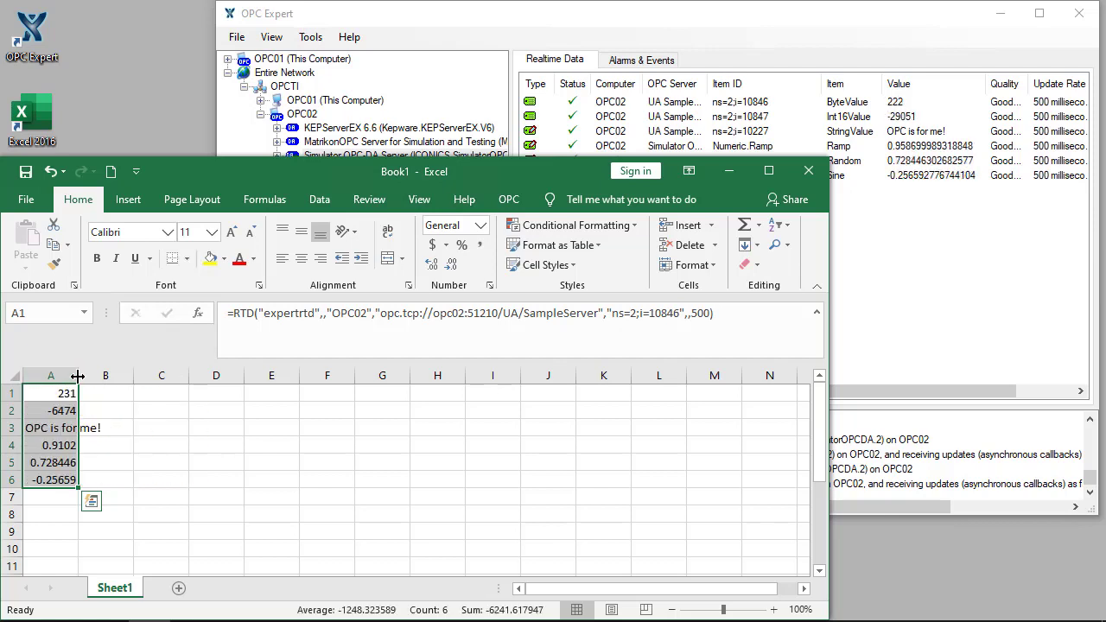
drag(78, 376, 149, 377)
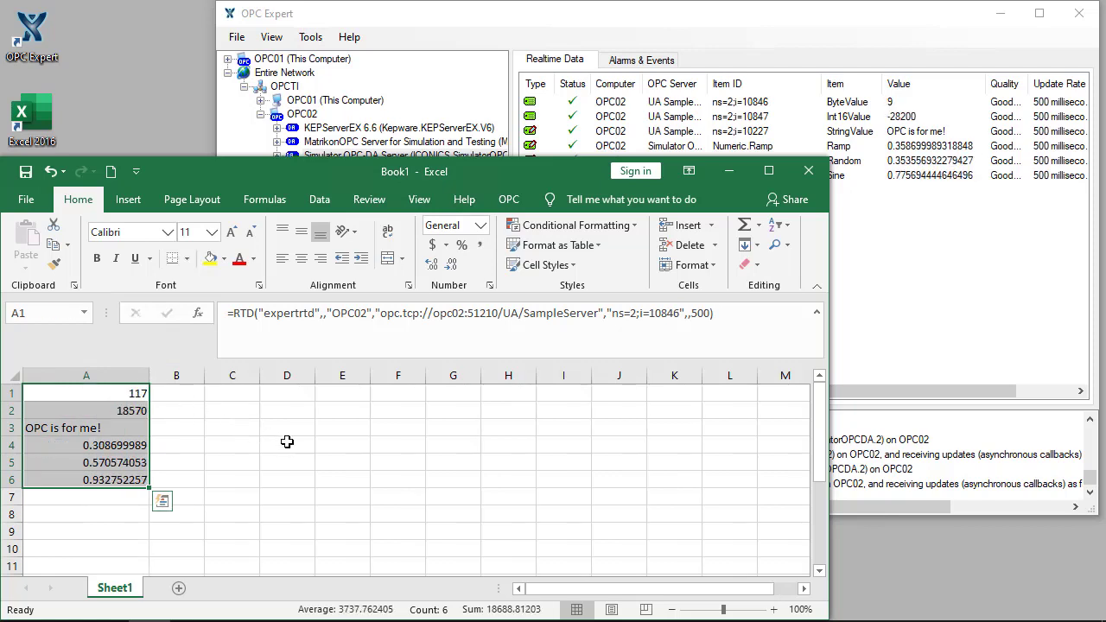
Step: Enter the text 'OPC is fun' in cell E3
click(340, 430)
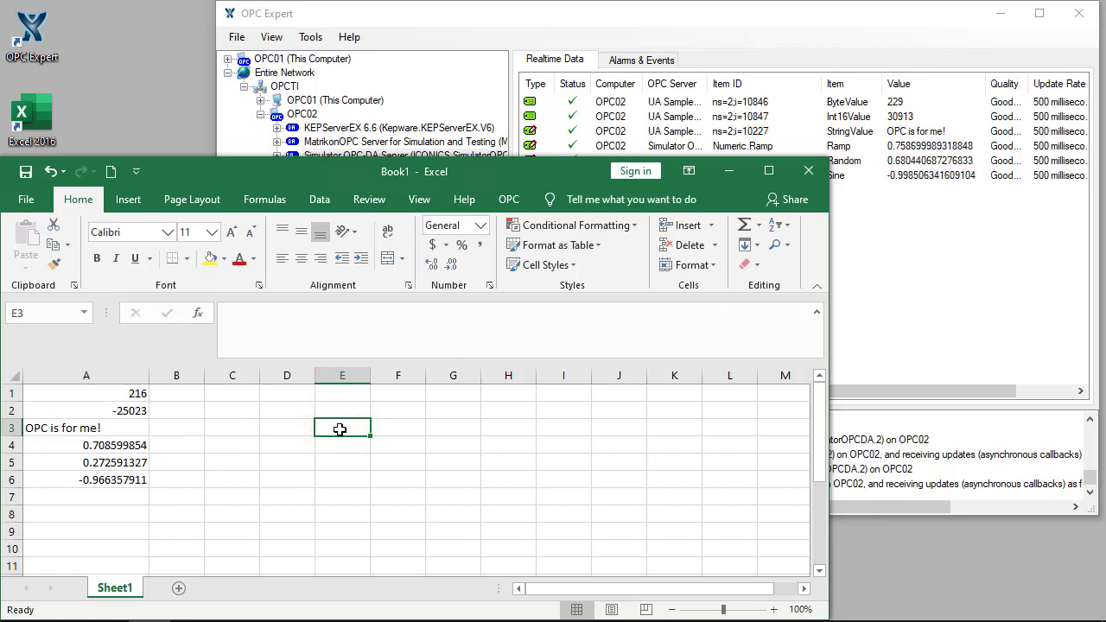
text(OPC is fun)
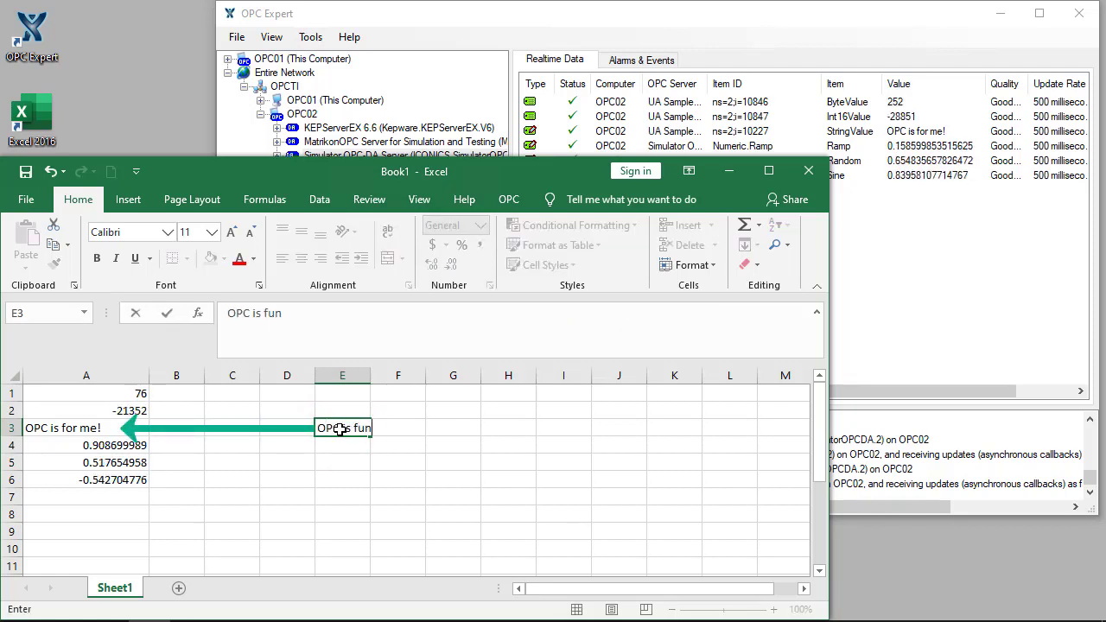
key(Return)
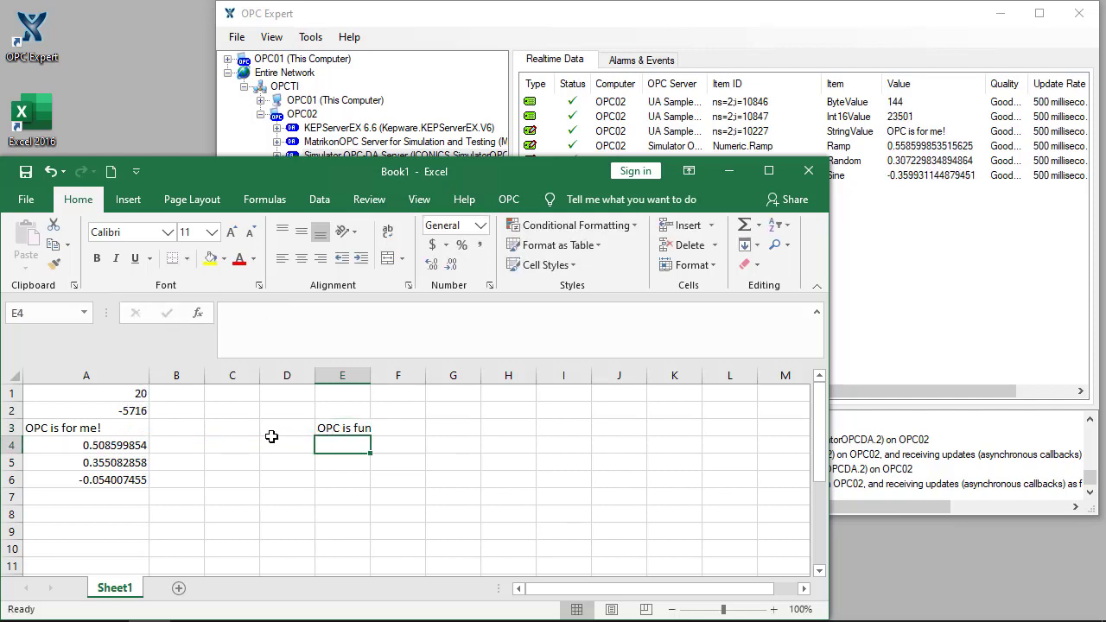
Step: Append ,E3 after the 500 argument in A3's RTD formula so it writes E3's value
click(138, 429)
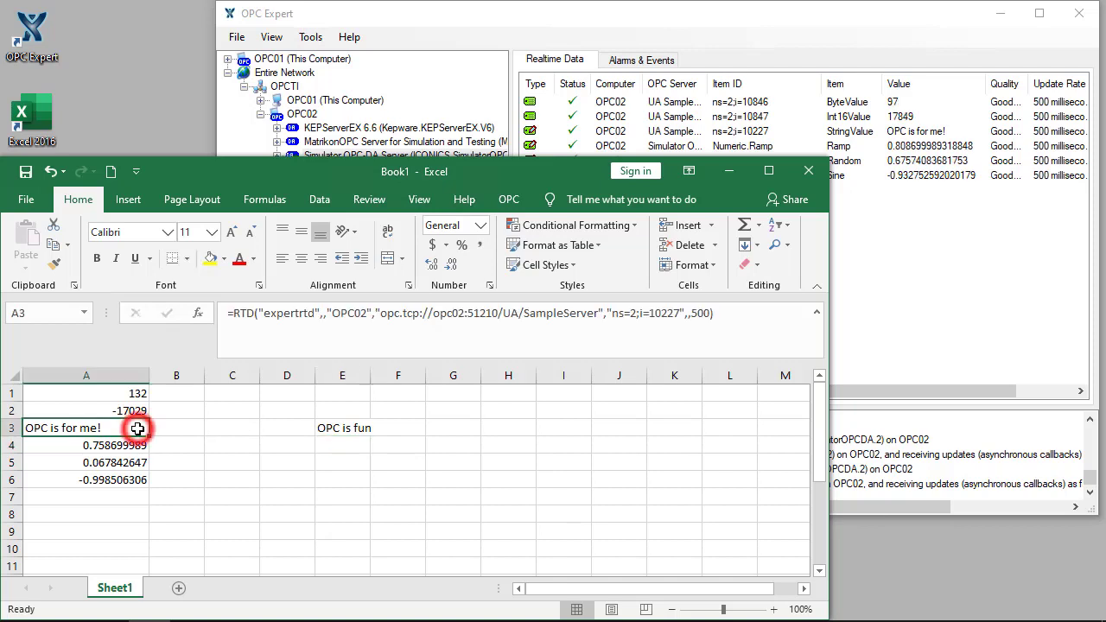
click(688, 315)
text(,)
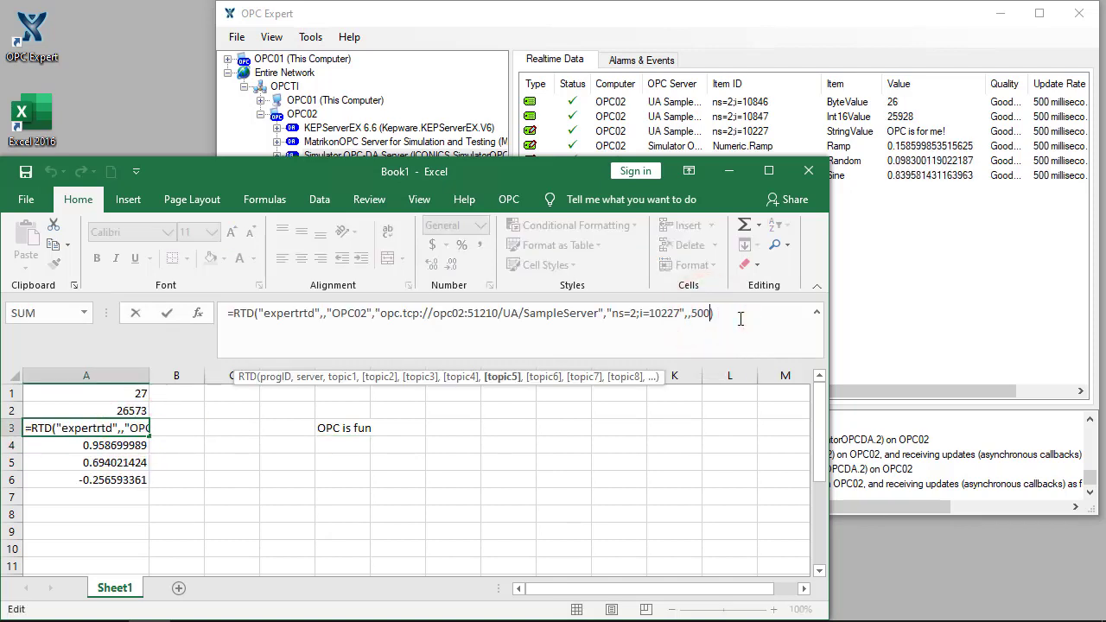
text(,)
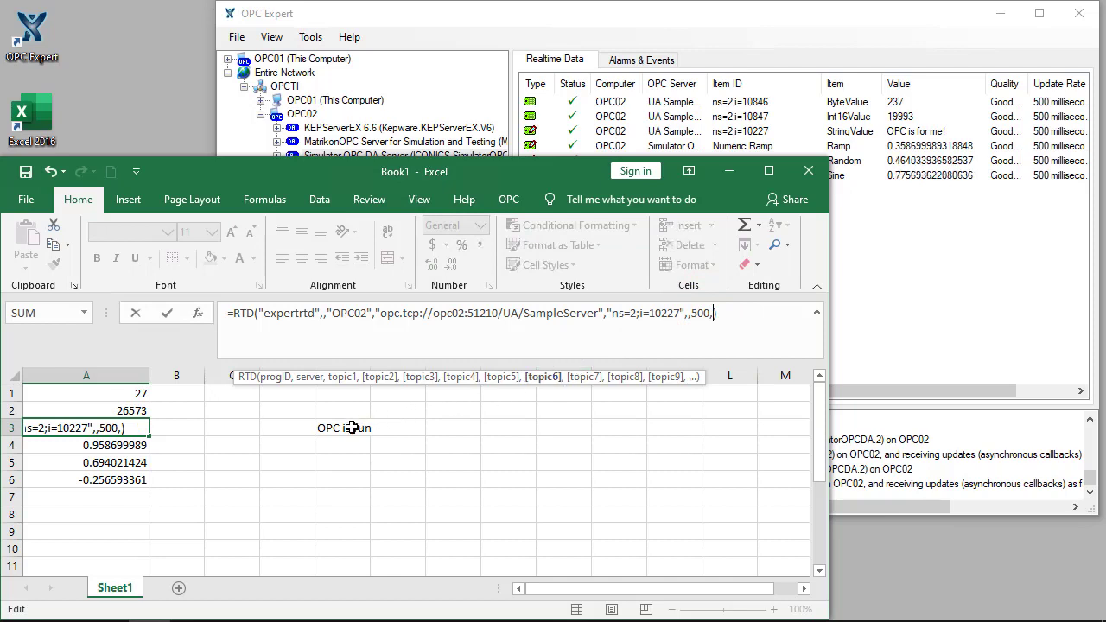
click(347, 428)
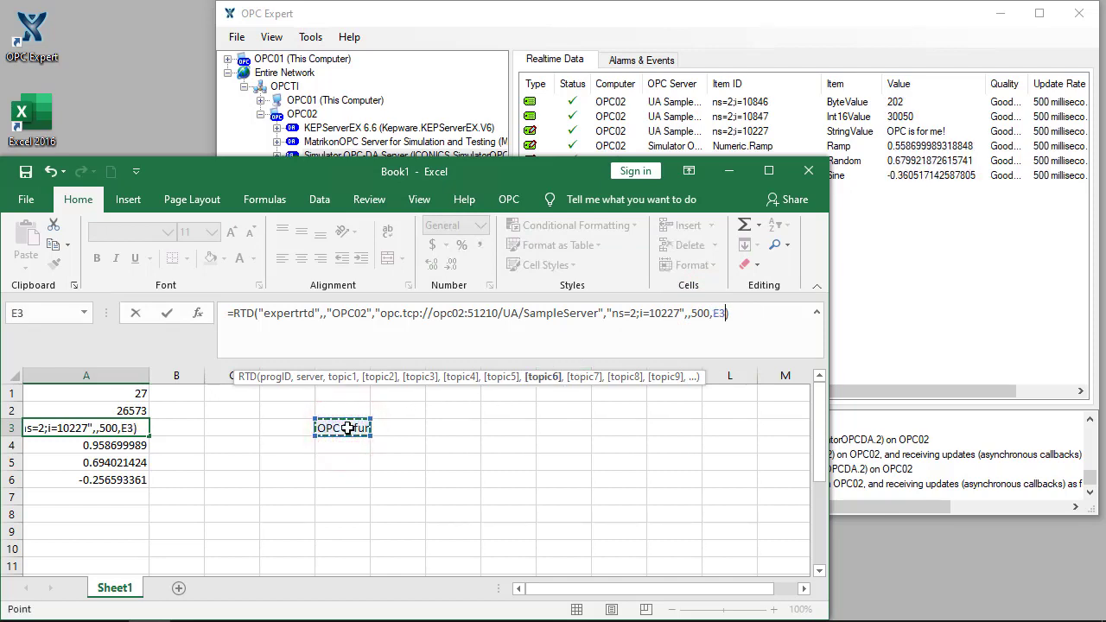
click(166, 316)
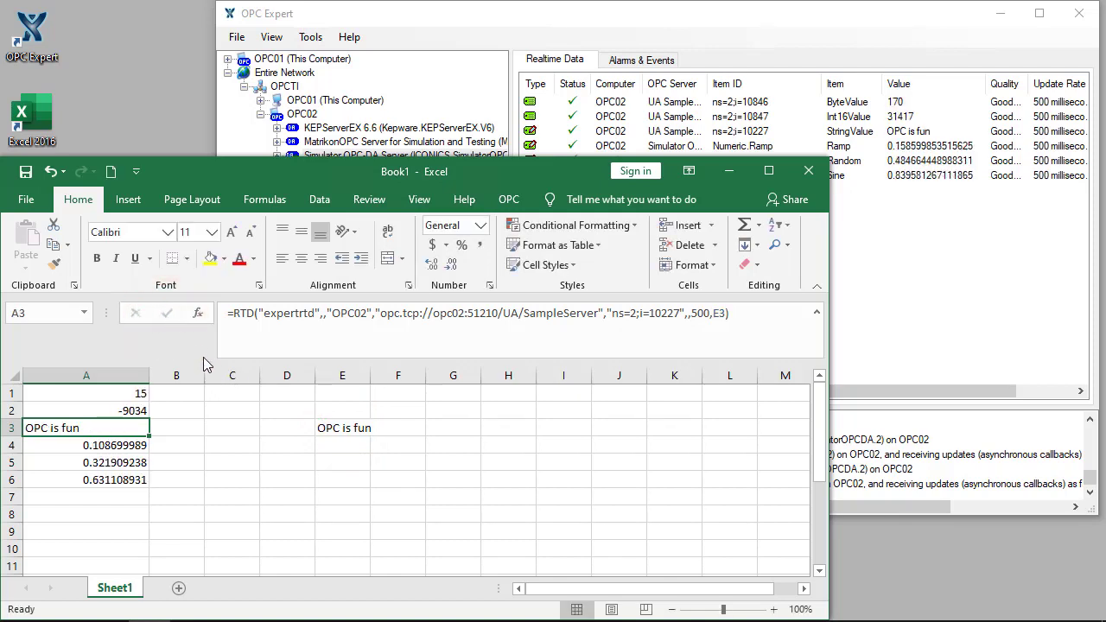
Step: Replace E3's text with 'OPC from remote computer'
click(329, 430)
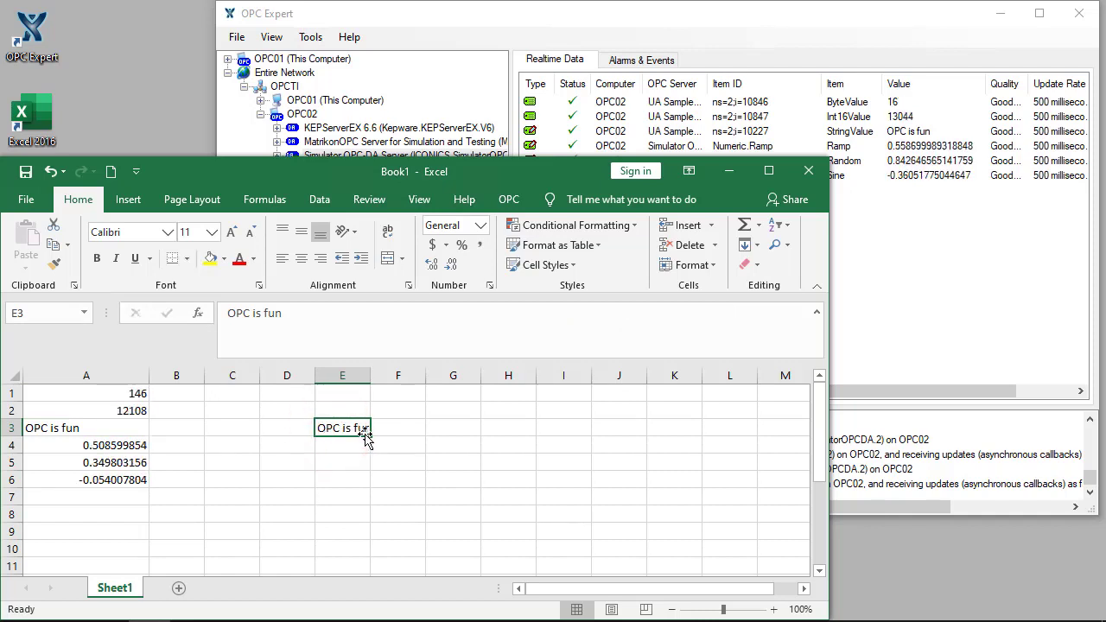
text(OPC from remote c)
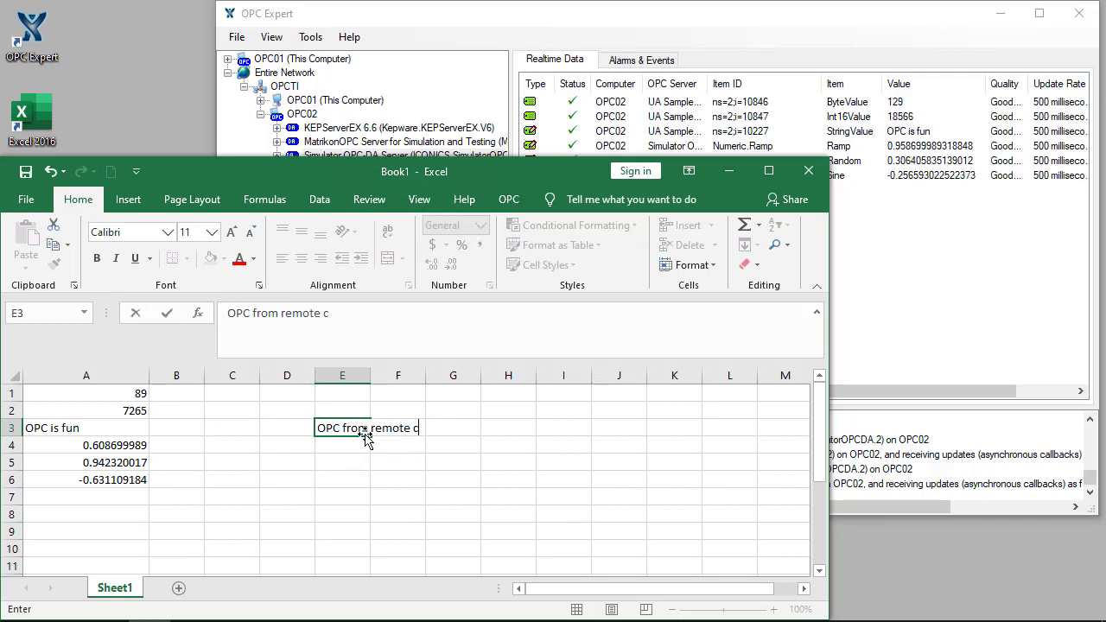
text(omputer)
key(Return)
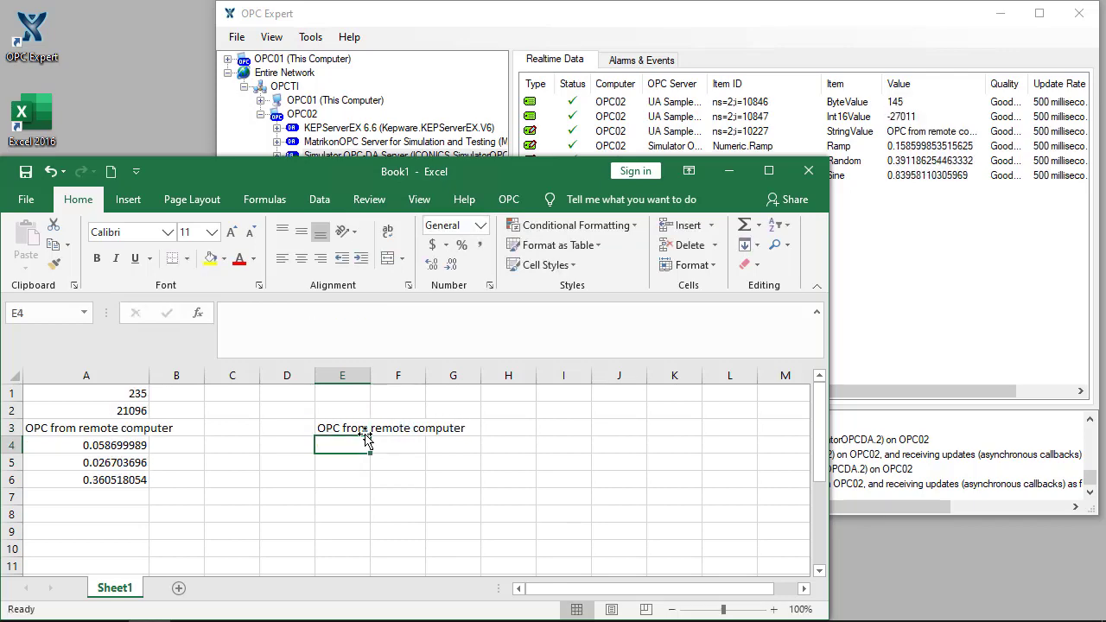
Step: Change cell E3 to 'Hello there!'
click(350, 427)
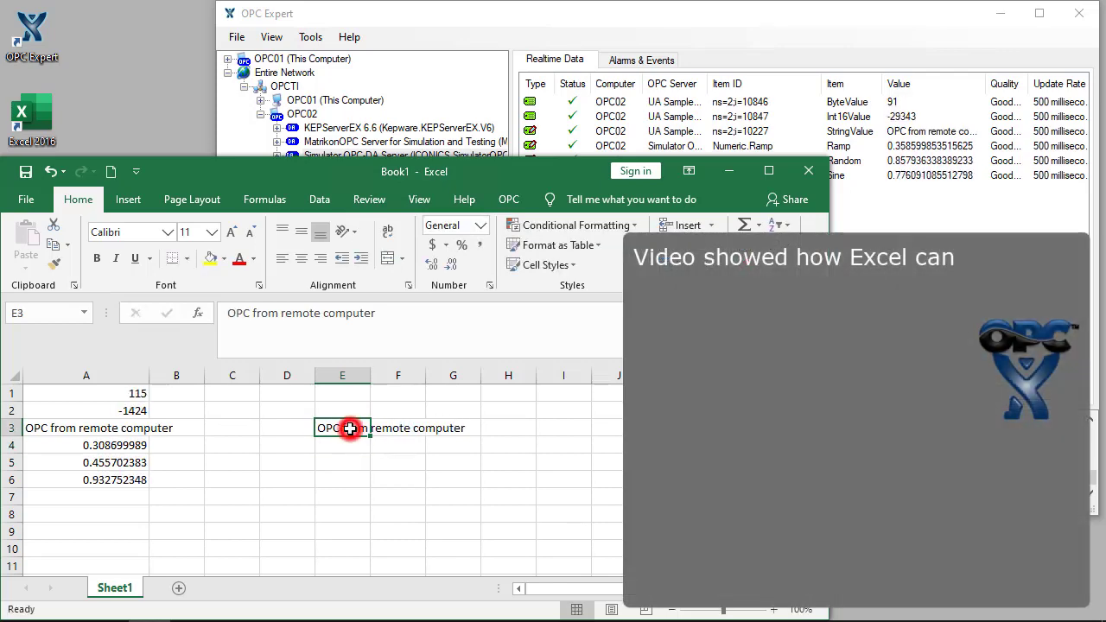
text(Hell)
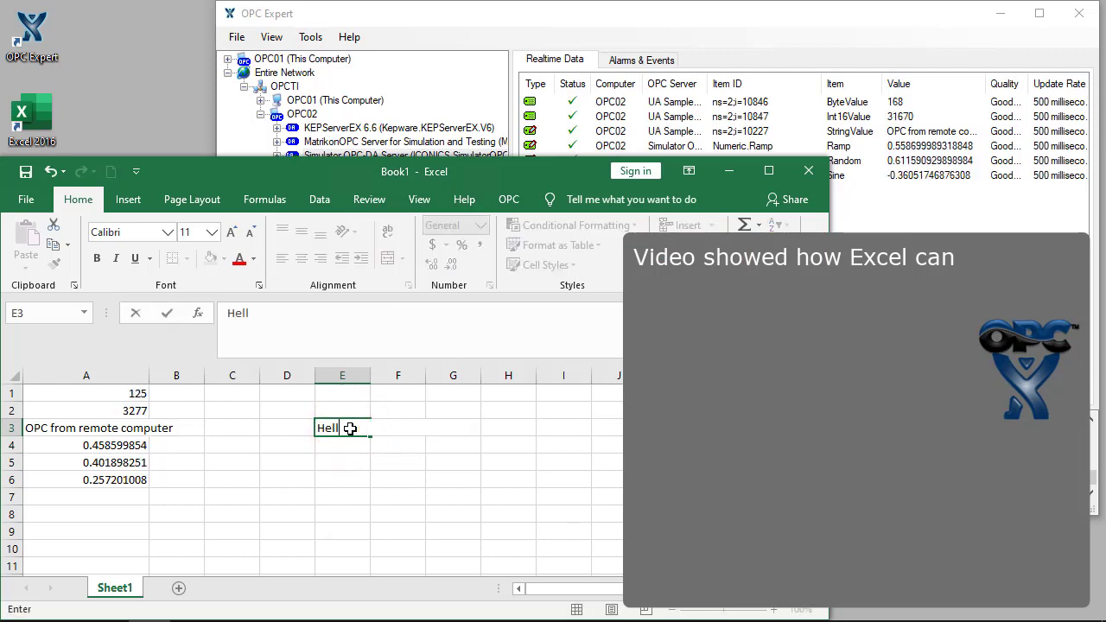
text(o the)
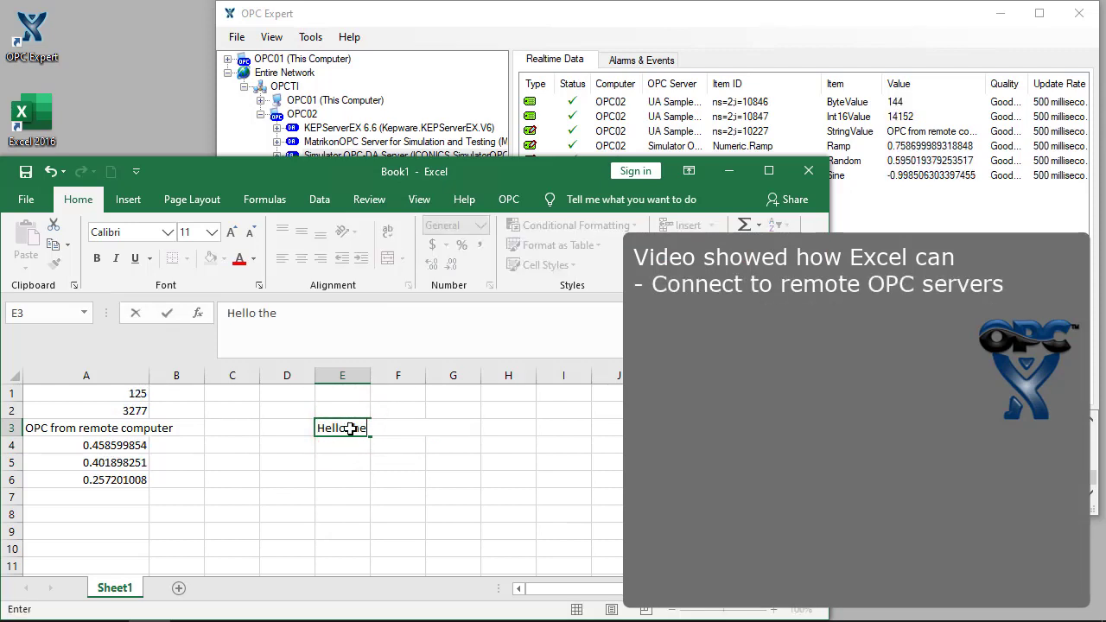
text(re!)
key(Return)
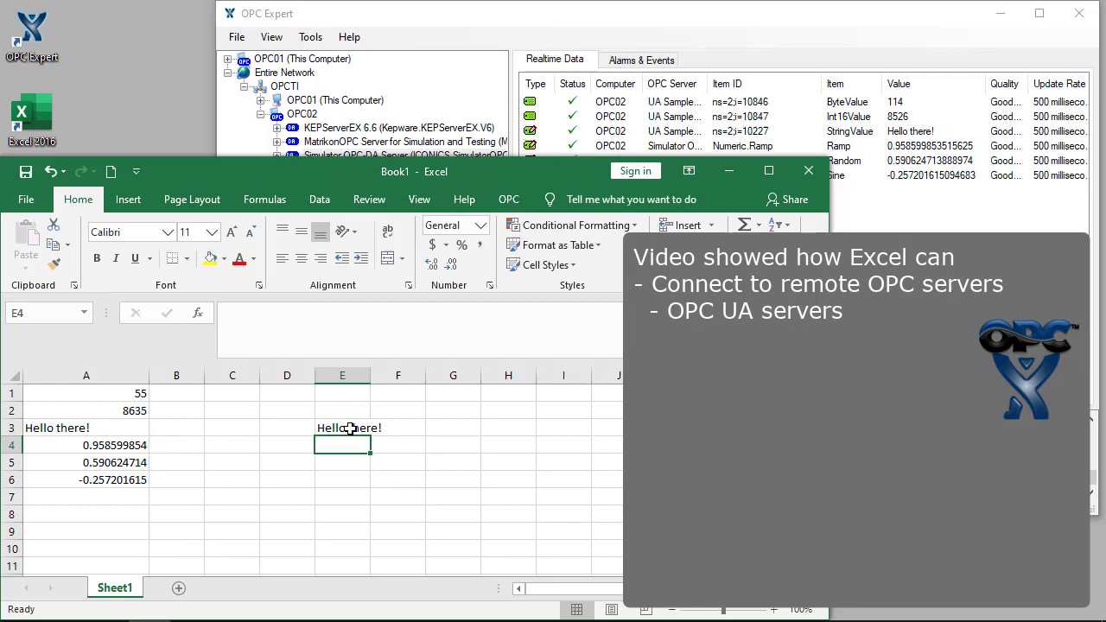
Step: Change cell E3 to 'This works remotely!'
click(349, 428)
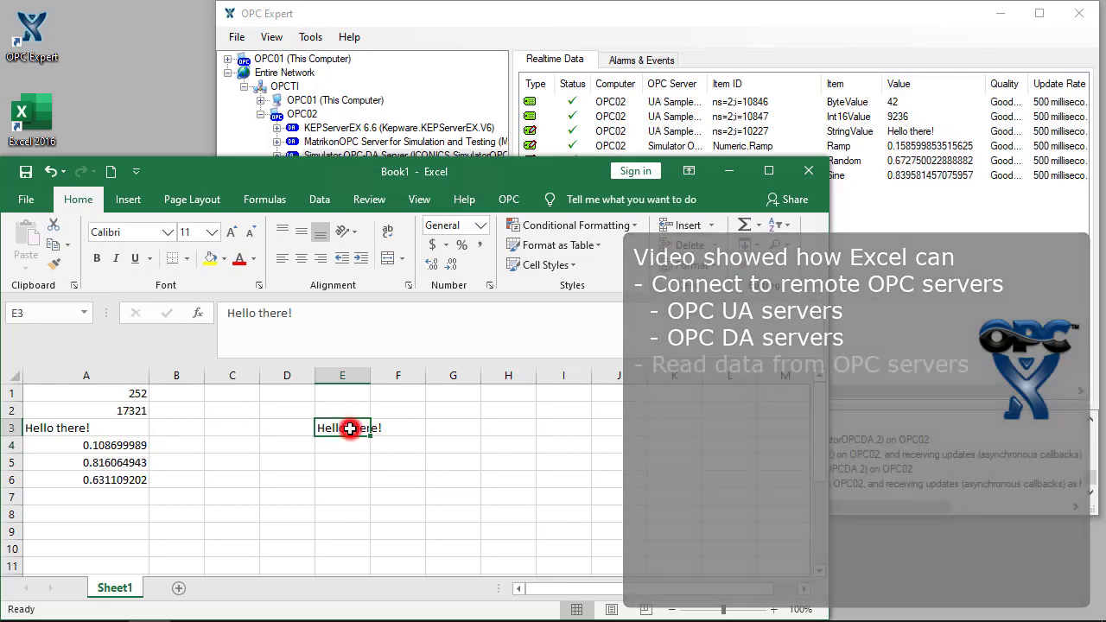
text(This wor)
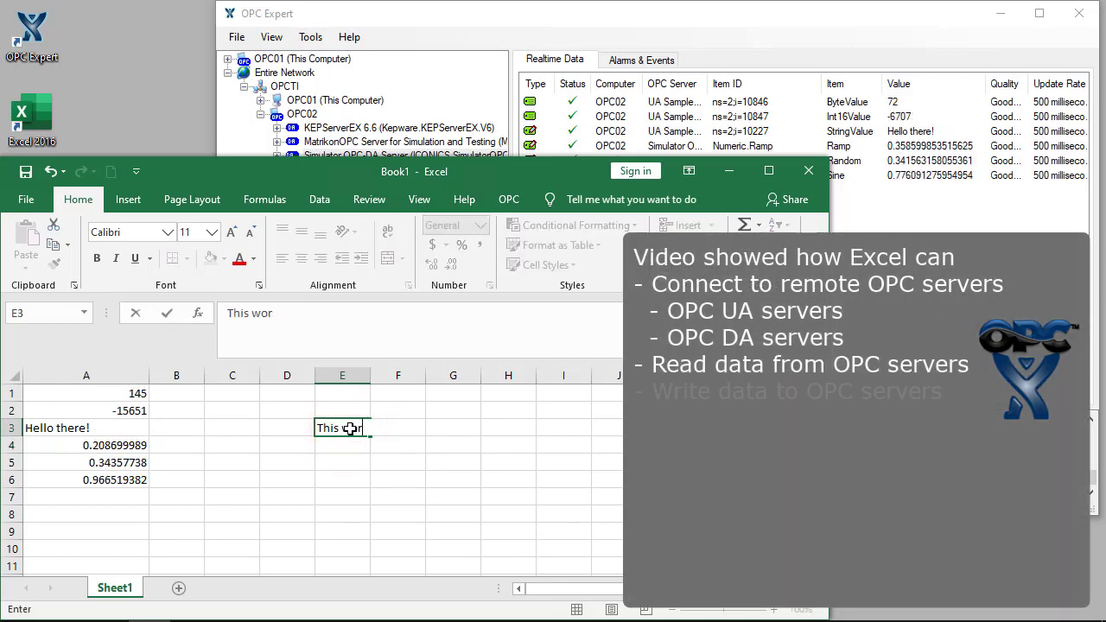
text(ks remotely!)
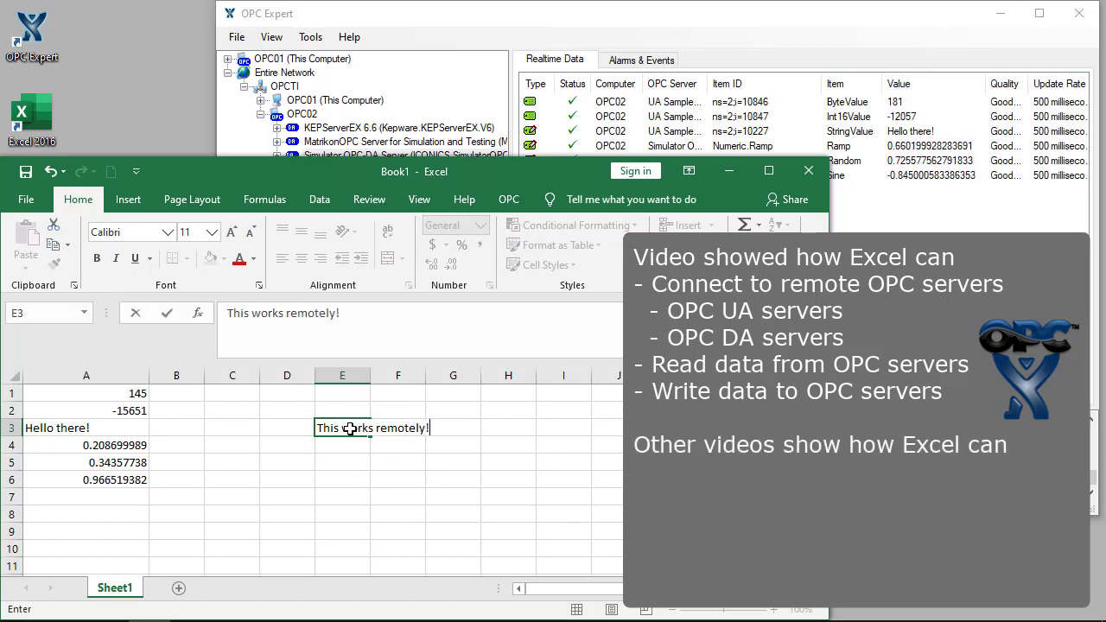
key(Return)
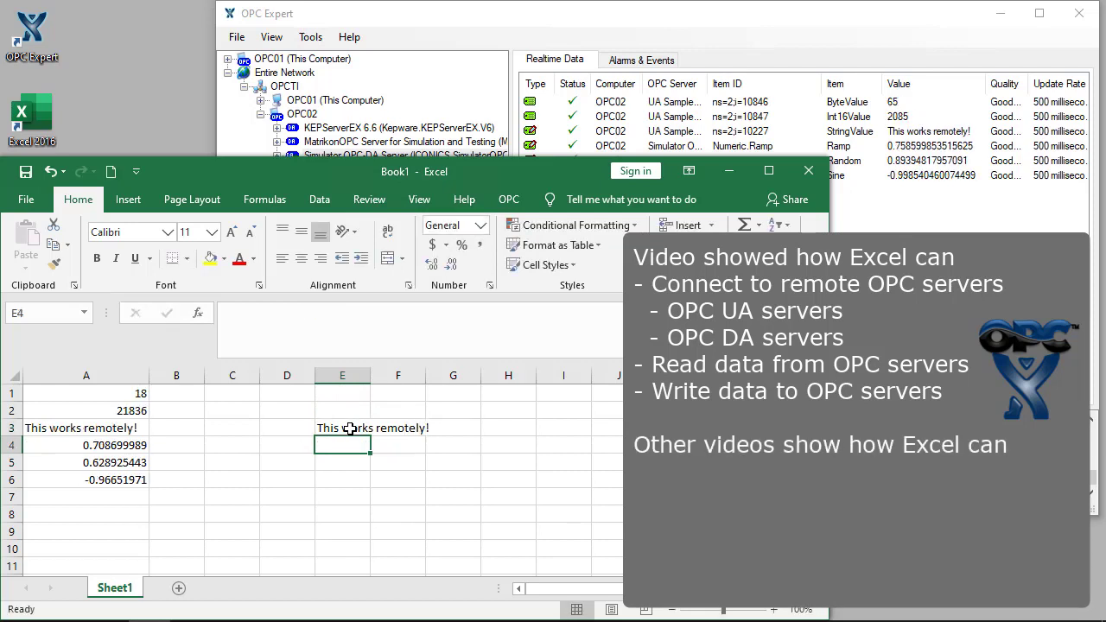